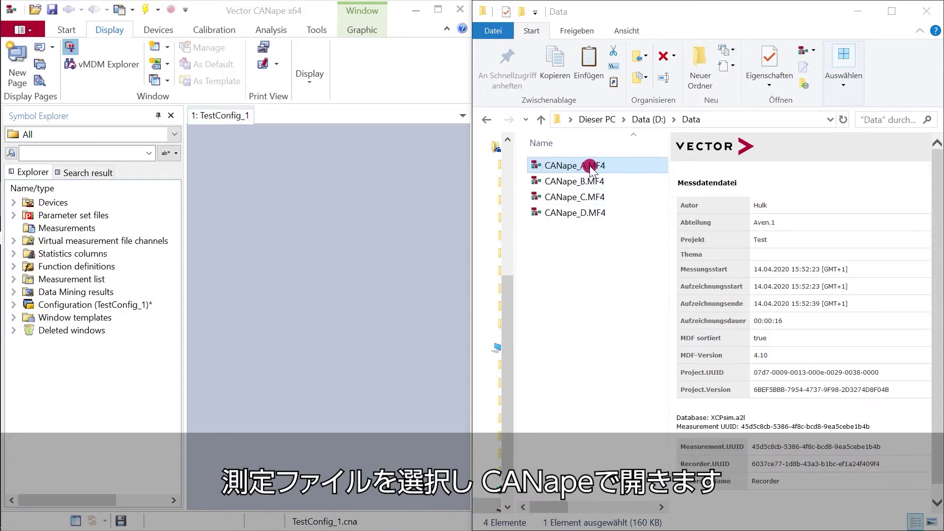
Drag CANape_A.MF4 from Explorer onto the display page and load it as measurement FILE1
left_click(564, 166)
left_click_drag(565, 168, 233, 184)
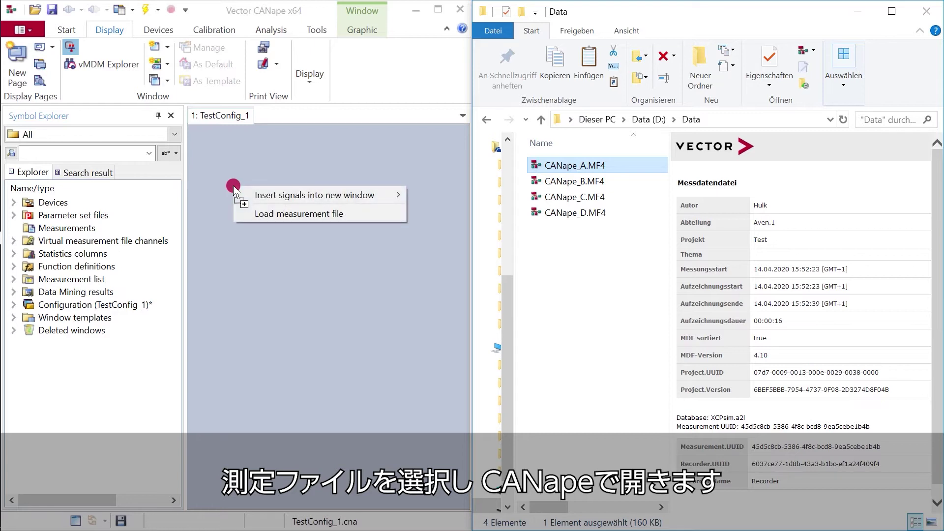
left_click(263, 193)
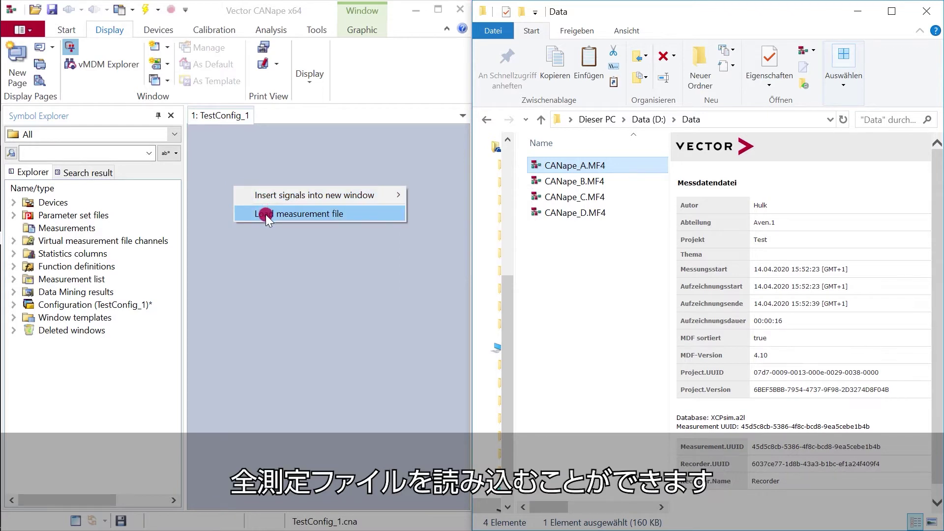
left_click(265, 215)
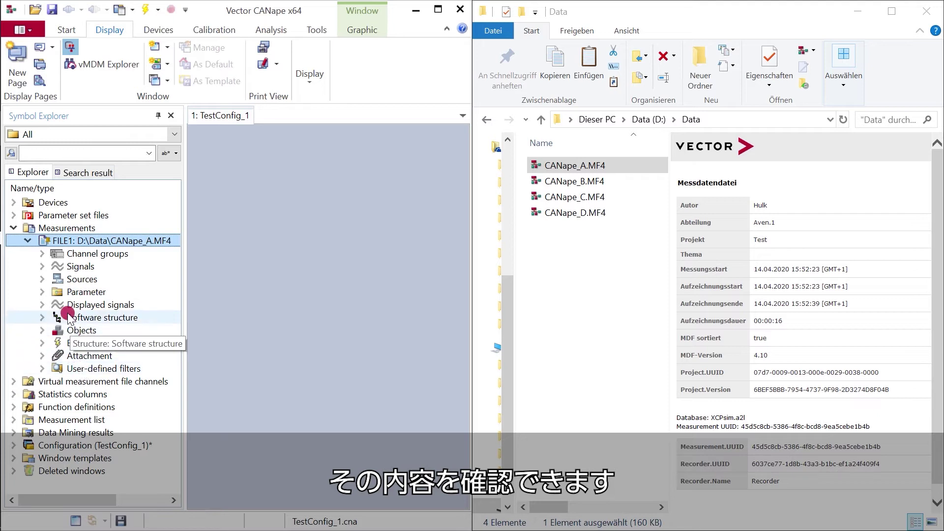
Show channel1 and perlin_noise from CANape_A.MF4 together in a new graphic window
left_click(40, 267)
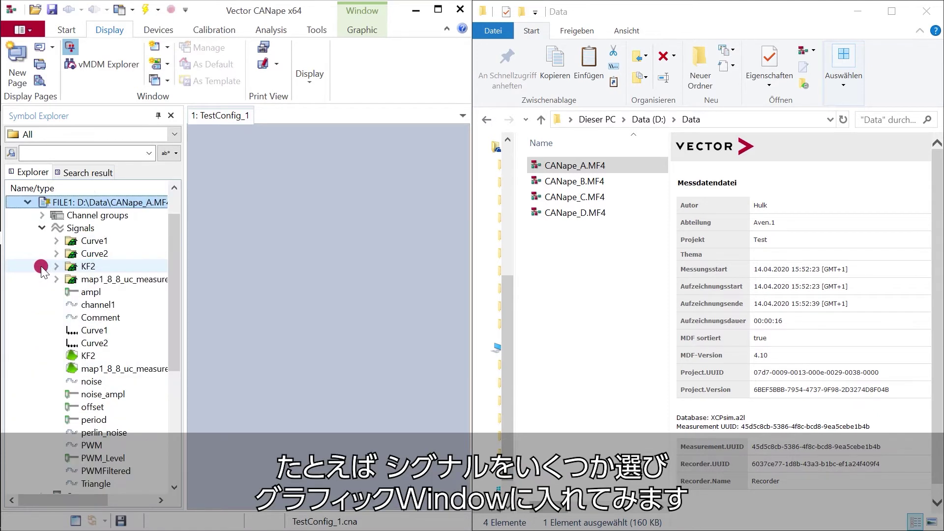
left_click(114, 305)
left_click(113, 430, "ctrl")
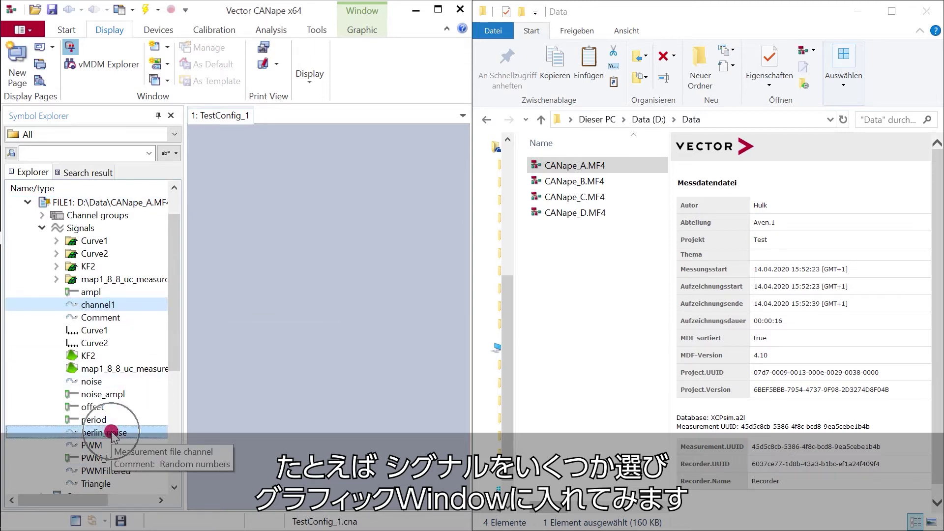
left_click_drag(113, 431, 203, 140)
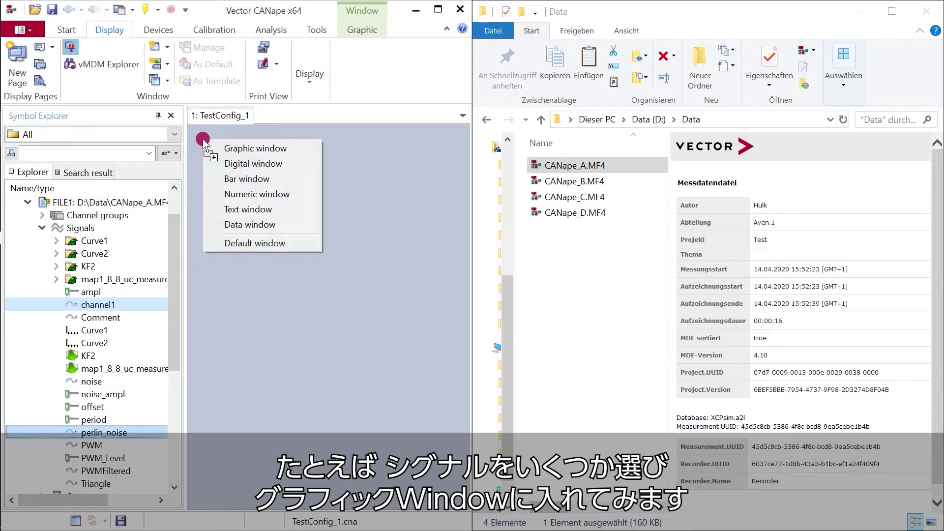
left_click(241, 148)
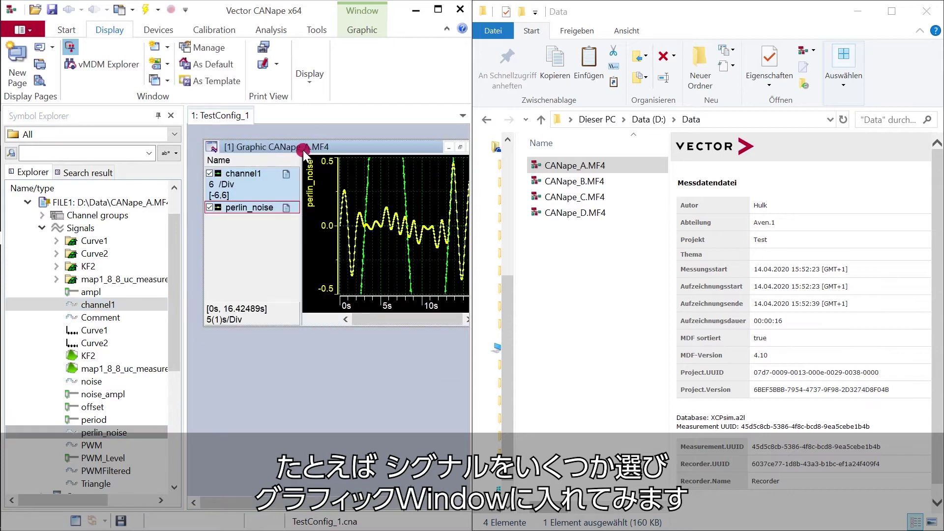
left_click_drag(304, 150, 288, 136)
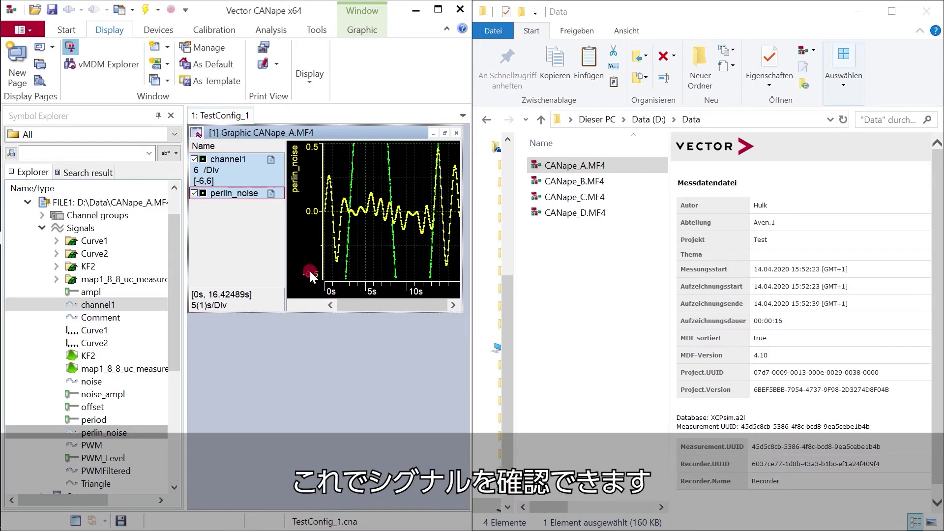
Autoscale the graph so channel1 fits fully in range
left_click(384, 240)
key("f")
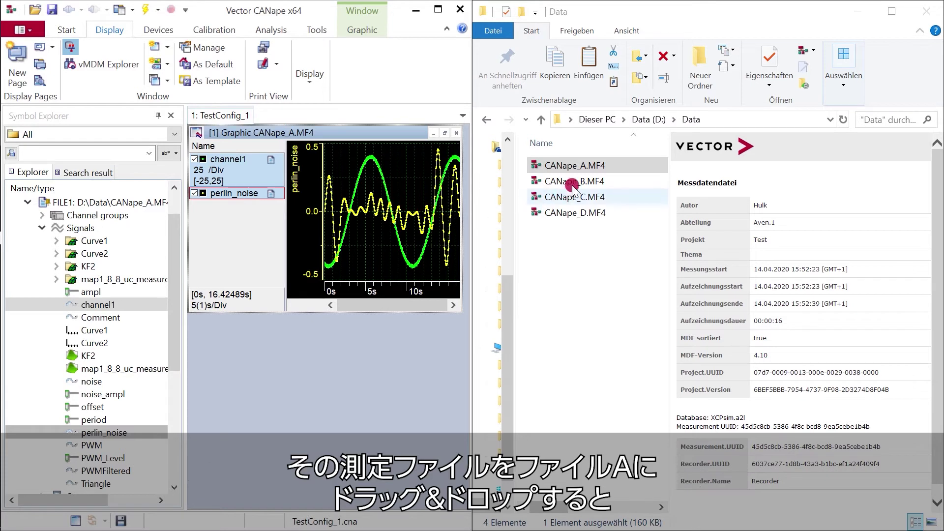
Drop CANape_B.MF4 onto FILE1 so the graph shows file B's channel1 and perlin_noise
mouse_move(580, 185)
left_mouse_down()
mouse_move(308, 177)
mouse_move(105, 207)
left_mouse_up()
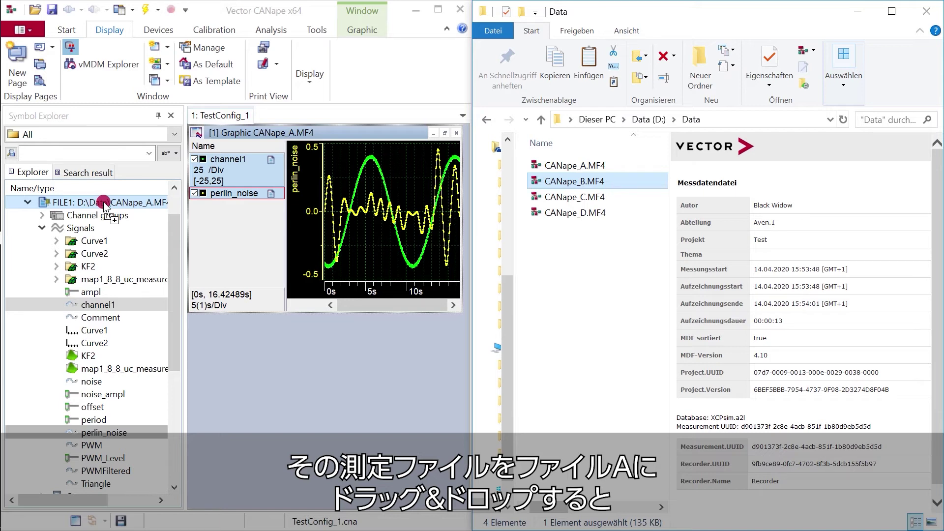
left_click_drag(105, 204, 103, 201)
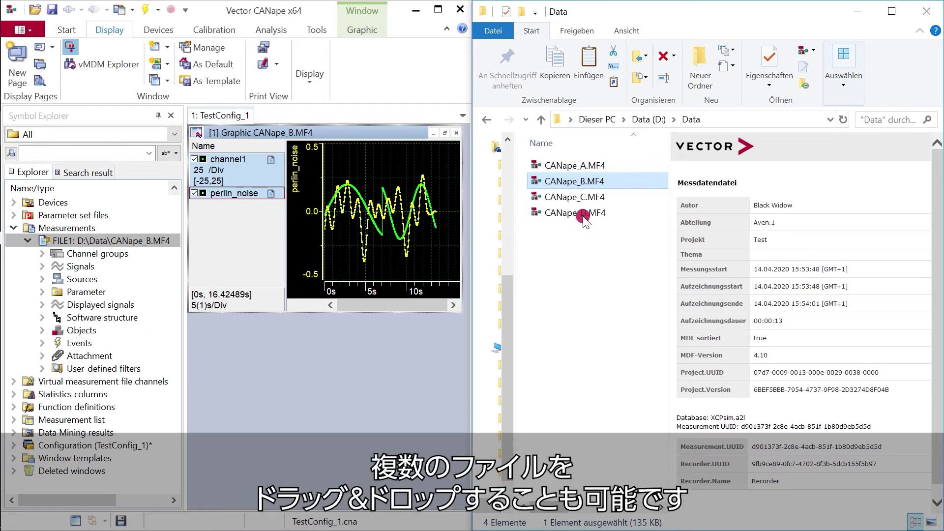
Drop CANape_C.MF4 and CANape_D.MF4 onto Measurements as extra files beside FILE1
left_click(591, 199)
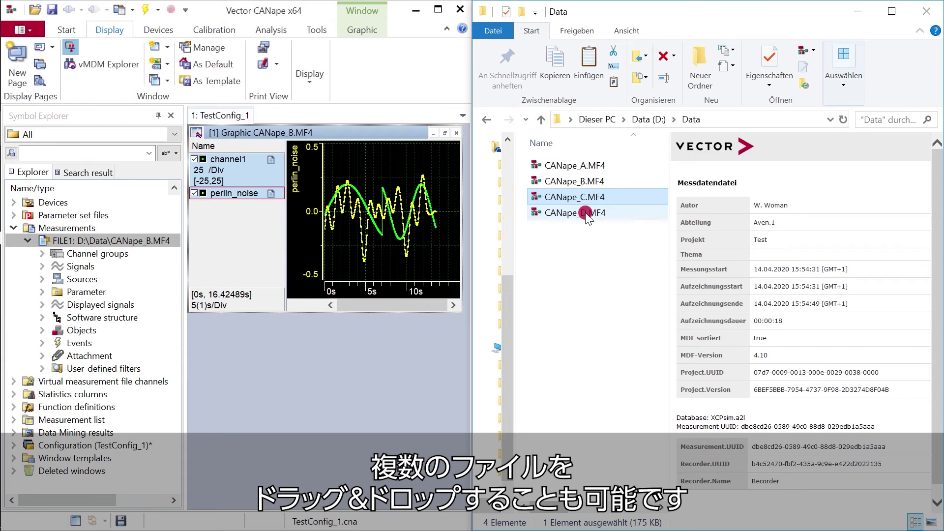
left_click(587, 215, "ctrl")
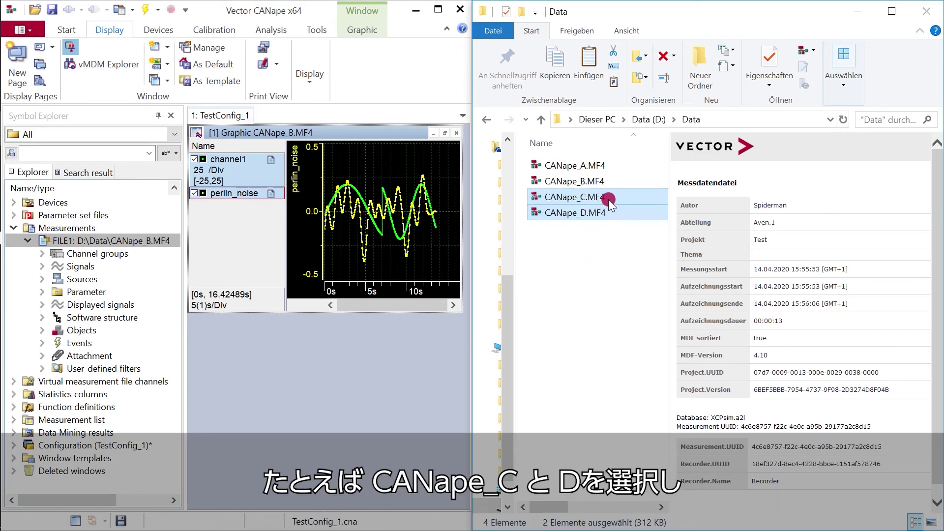
left_click_drag(609, 199, 83, 230)
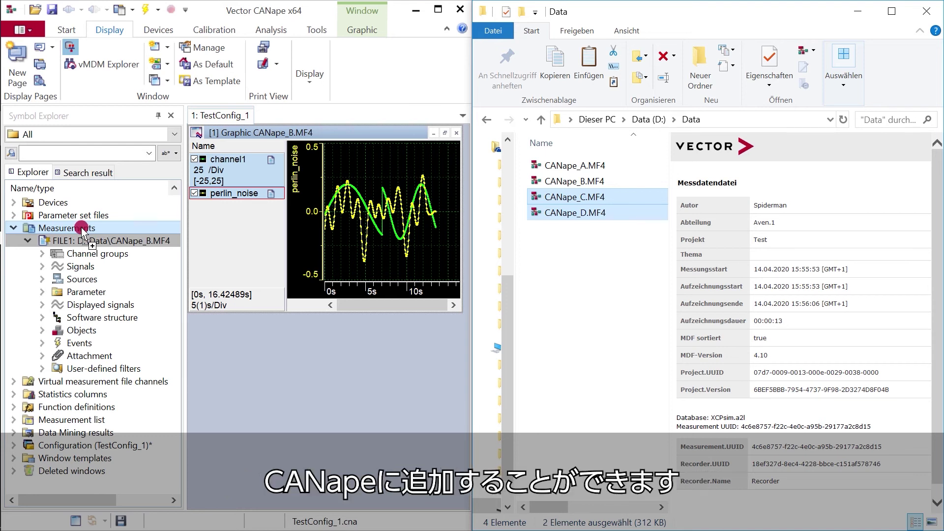
left_click_drag(83, 230, 84, 230)
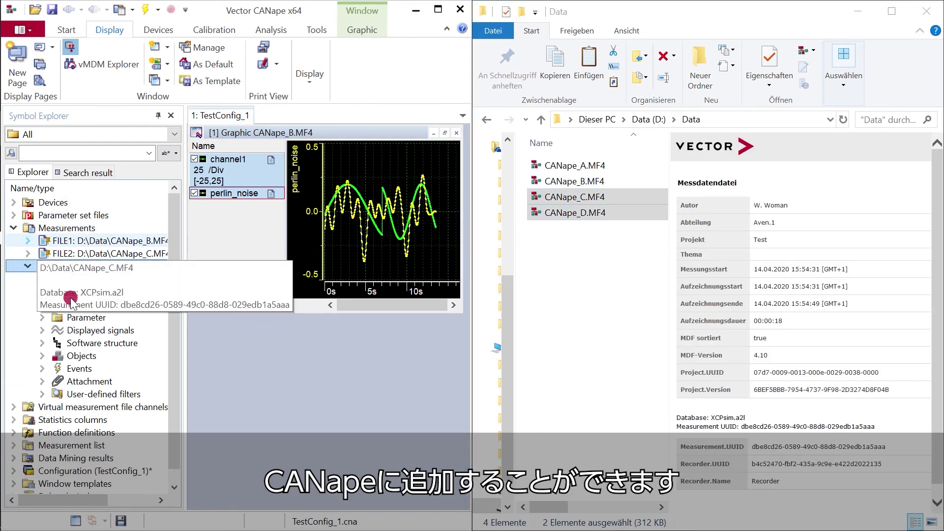